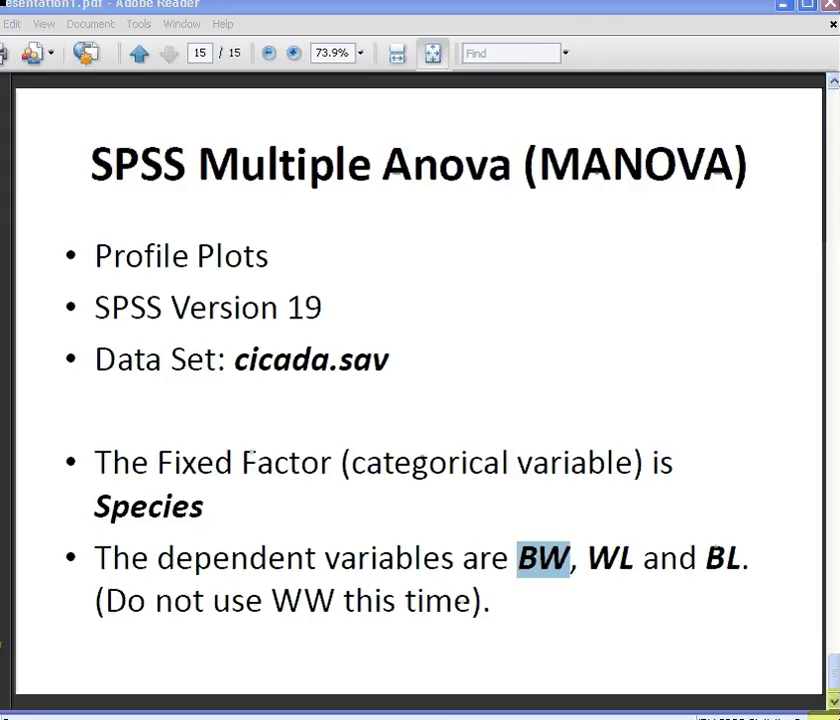
Highlight Species and BW, WL and BL on the MANOVA slide, then switch to SPSS.
{"action": "left_click", "coordinate": [485, 465]}
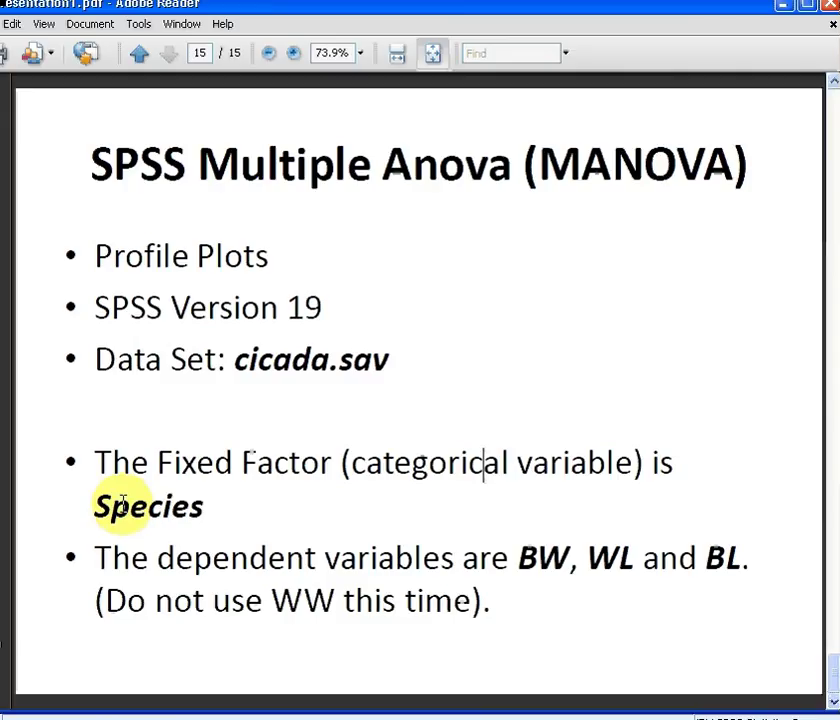
{"action": "left_click_drag", "start_coordinate": [97, 506], "coordinate": [214, 502]}
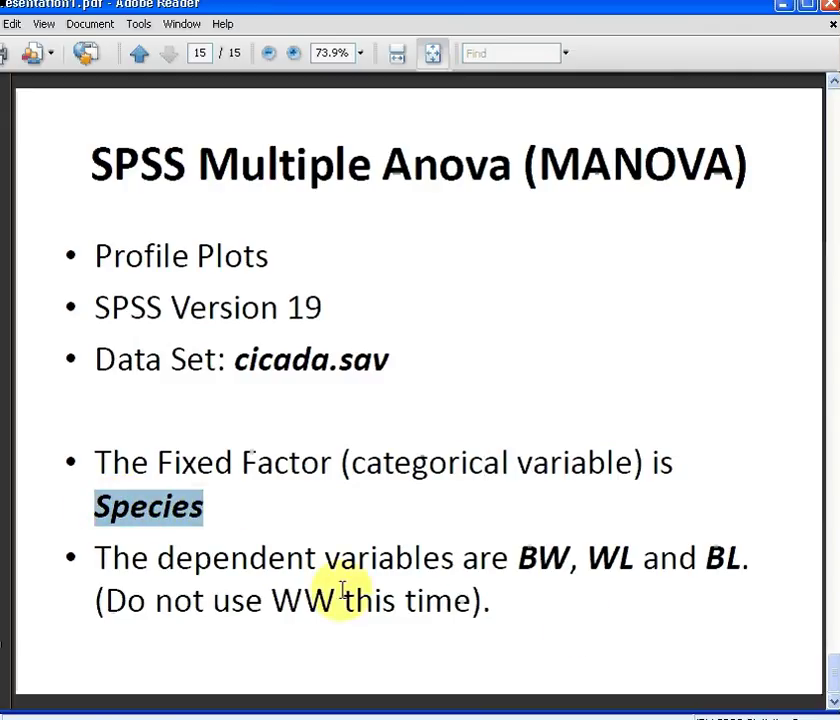
{"action": "left_click_drag", "start_coordinate": [510, 558], "coordinate": [745, 567]}
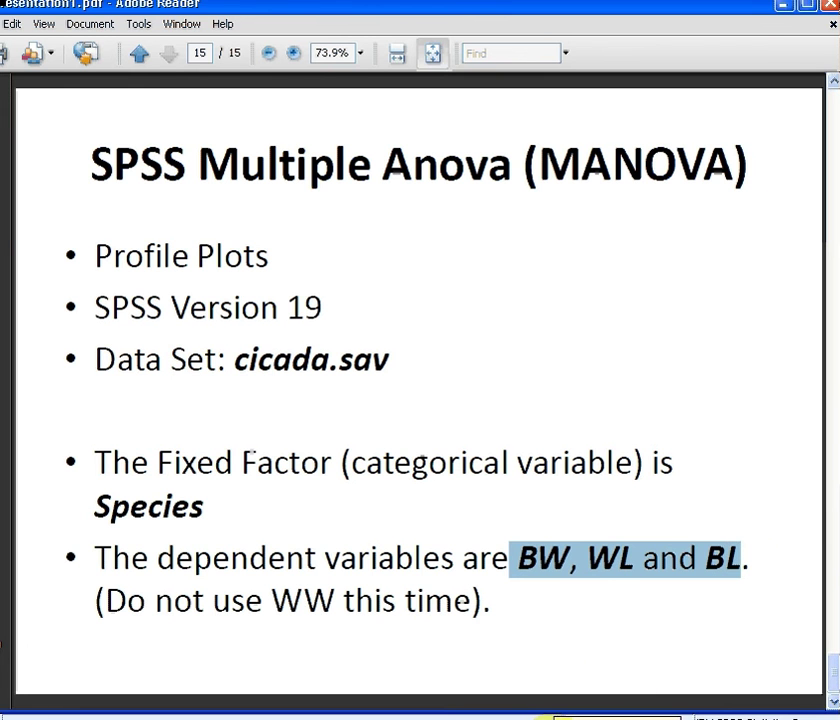
{"action": "left_click", "coordinate": [545, 716]}
Bring up the cicada data window and the Analyze > General Linear Model menu.
{"action": "left_click", "coordinate": [568, 695]}
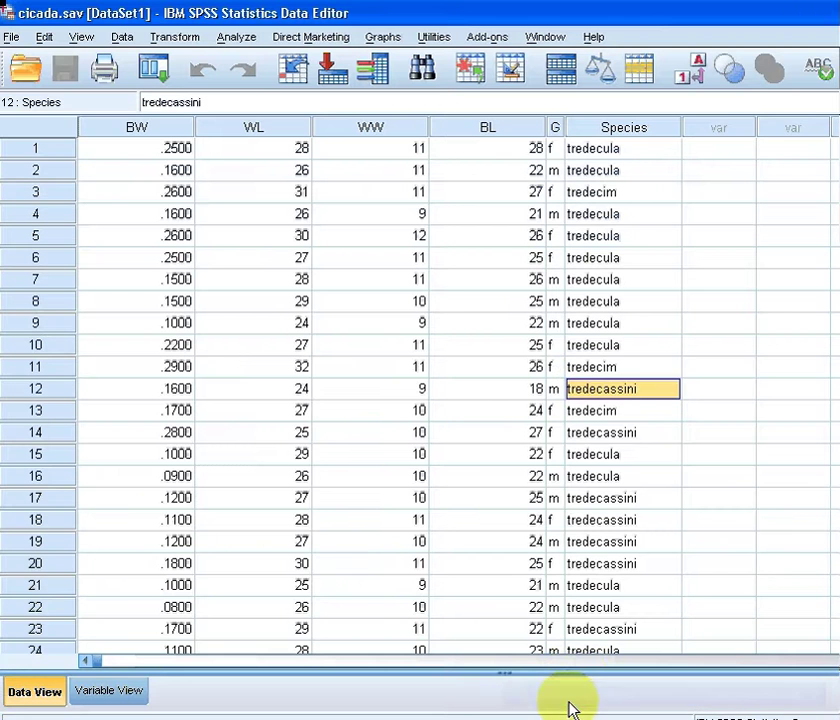
{"action": "left_click", "coordinate": [243, 42]}
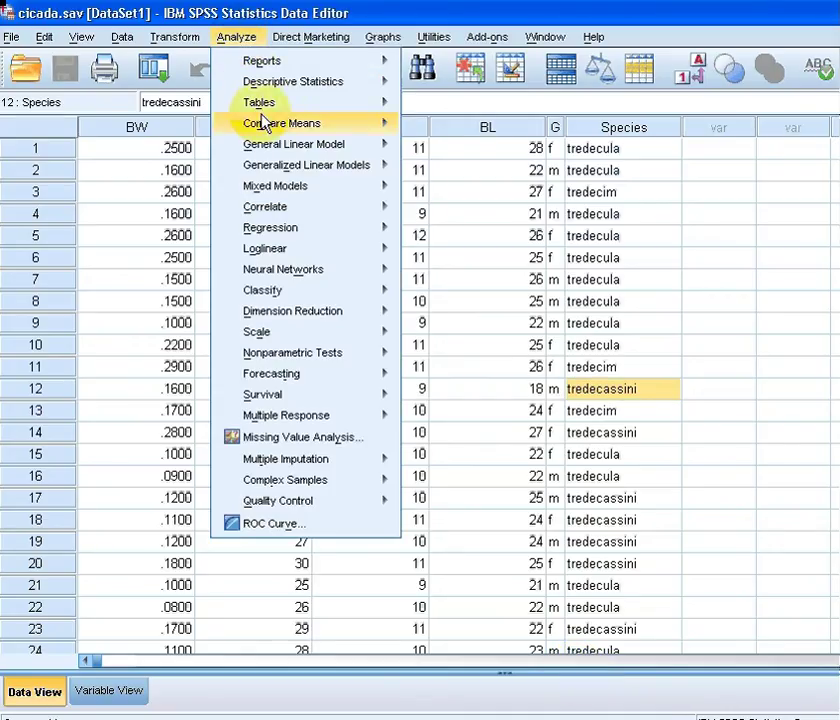
{"action": "mouse_move", "coordinate": [282, 147]}
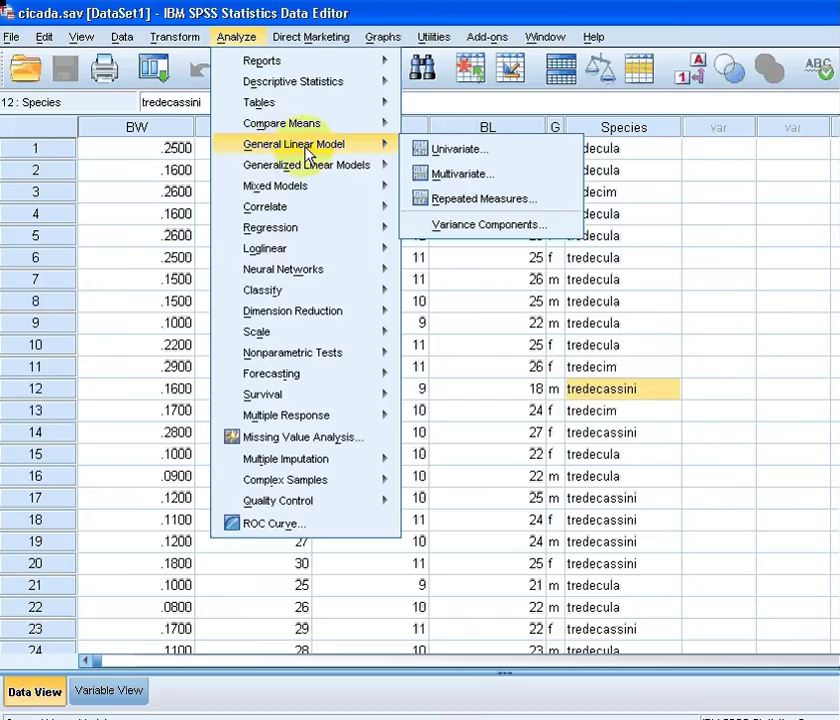
Start Multivariate with BW, WL, BL as dependents and Species as fixed factor, then go to Plots.
{"action": "left_click", "coordinate": [548, 178]}
{"action": "left_click", "coordinate": [530, 253]}
{"action": "left_click", "coordinate": [527, 286]}
{"action": "left_click", "coordinate": [528, 338]}
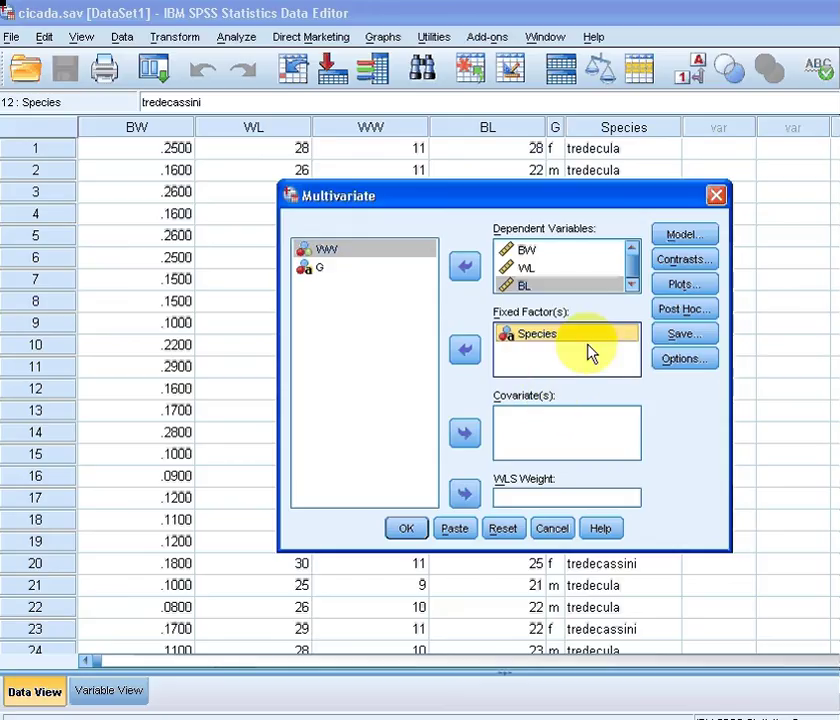
{"action": "left_click", "coordinate": [695, 290]}
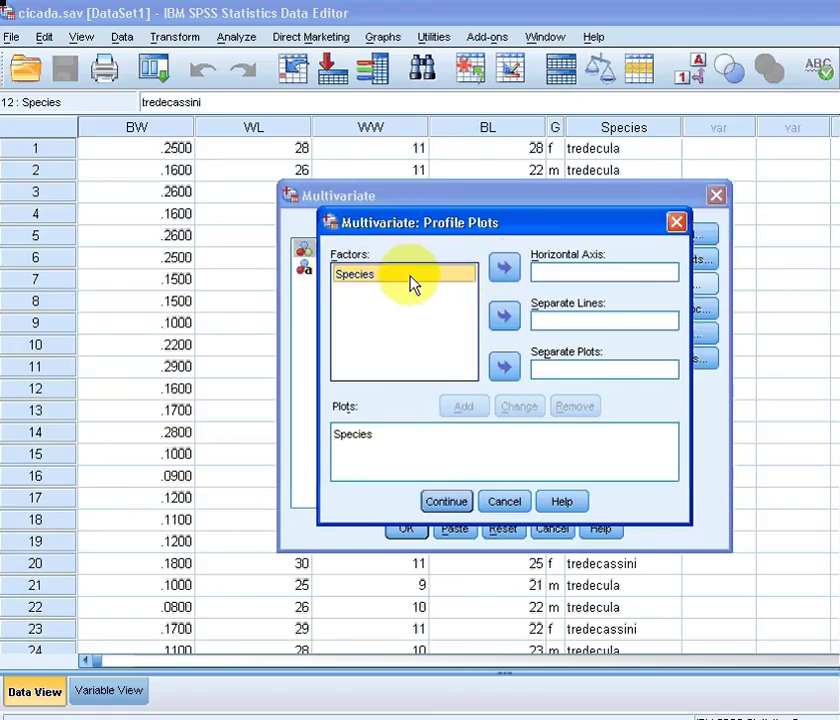
Add a profile plot with Species on the horizontal axis, dismiss the warning, and close Profile Plots.
{"action": "left_click", "coordinate": [504, 268]}
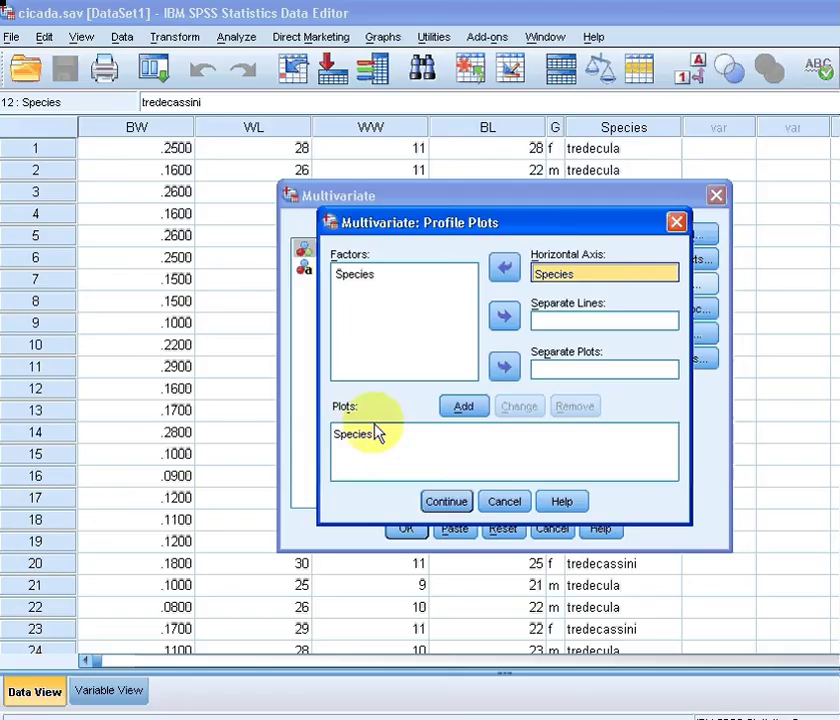
{"action": "left_click", "coordinate": [472, 414]}
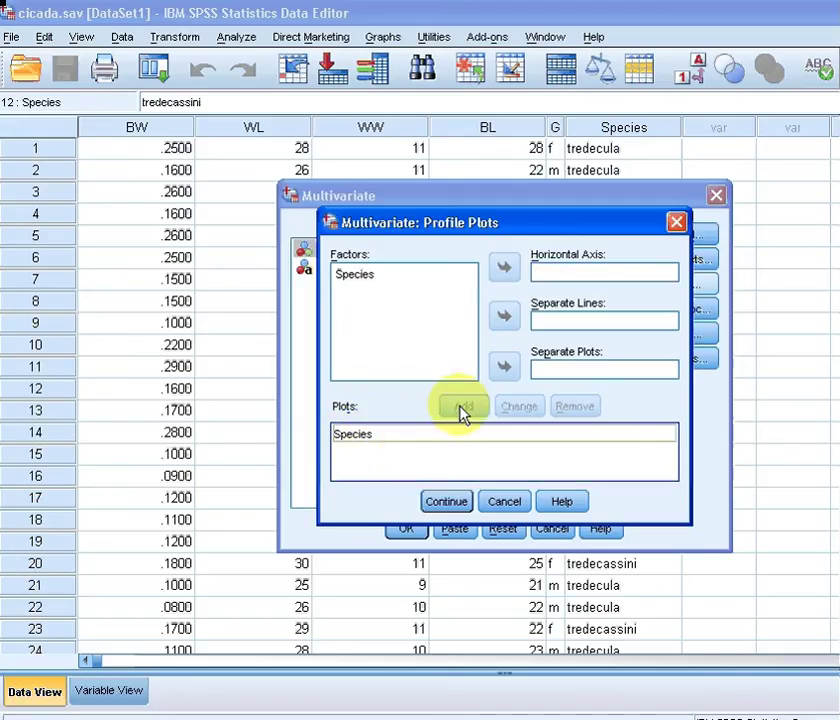
{"action": "left_click", "coordinate": [373, 277]}
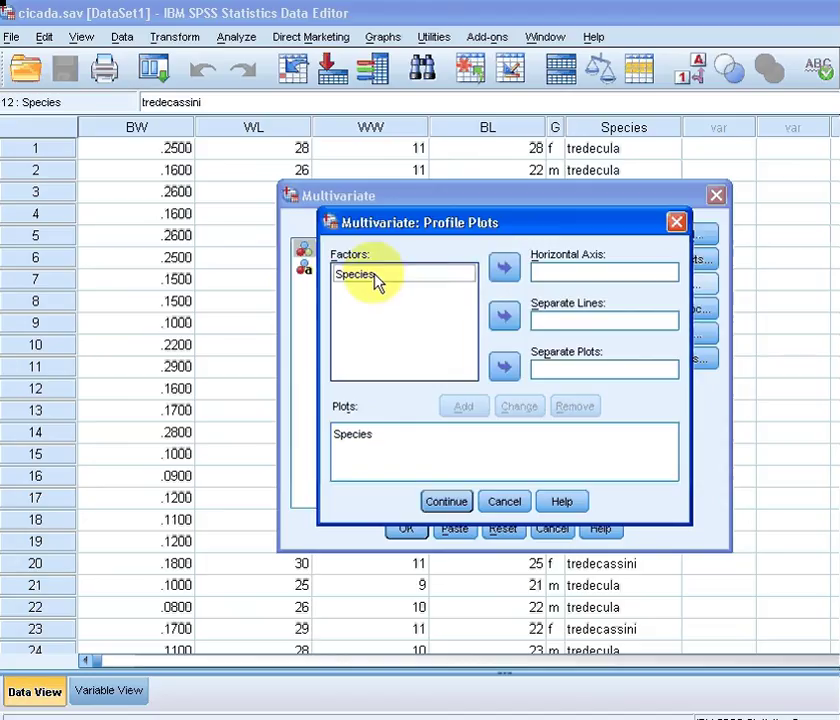
{"action": "left_click", "coordinate": [504, 268]}
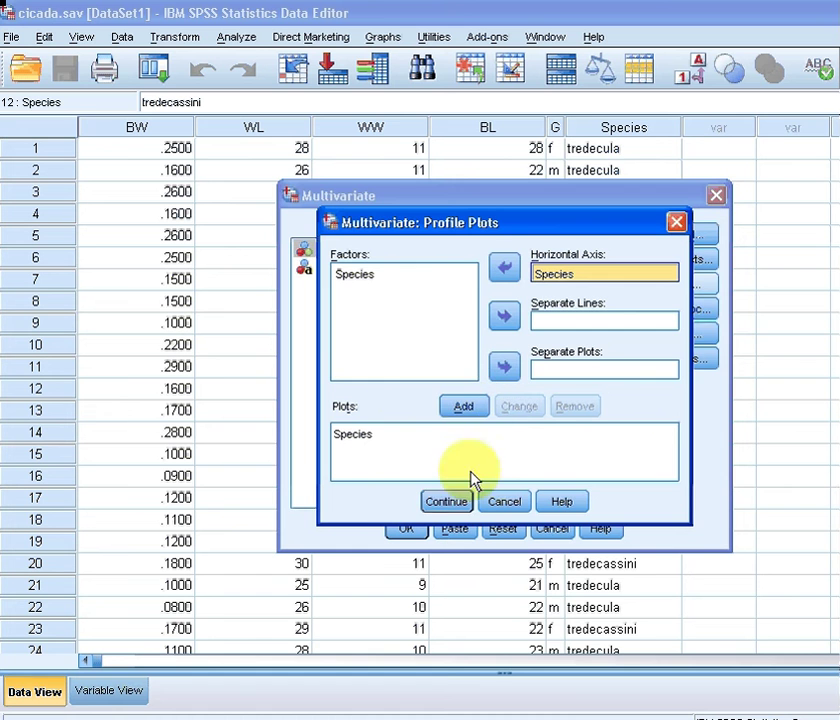
{"action": "left_click", "coordinate": [450, 512]}
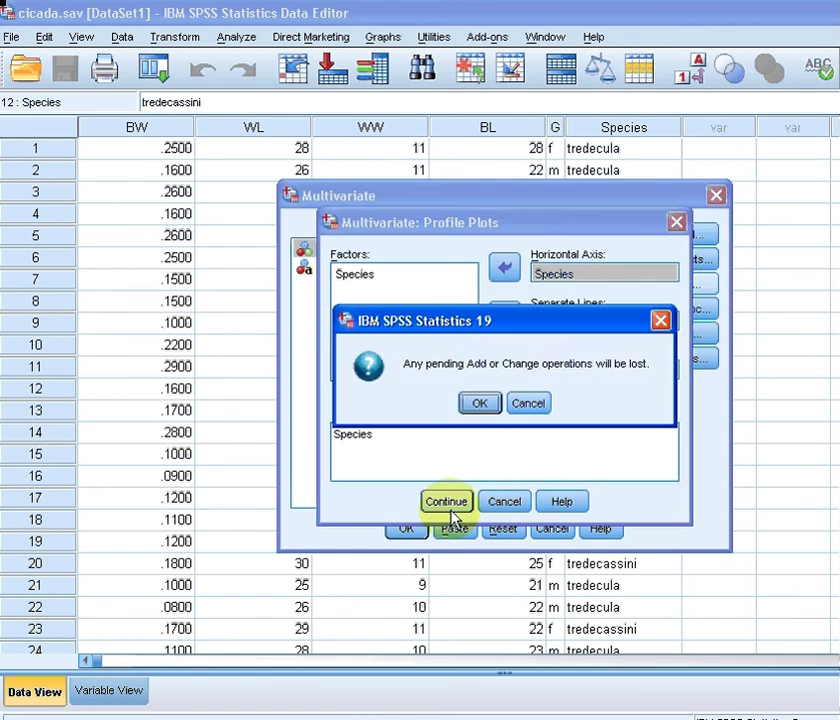
{"action": "left_click", "coordinate": [536, 405]}
{"action": "left_click", "coordinate": [686, 229]}
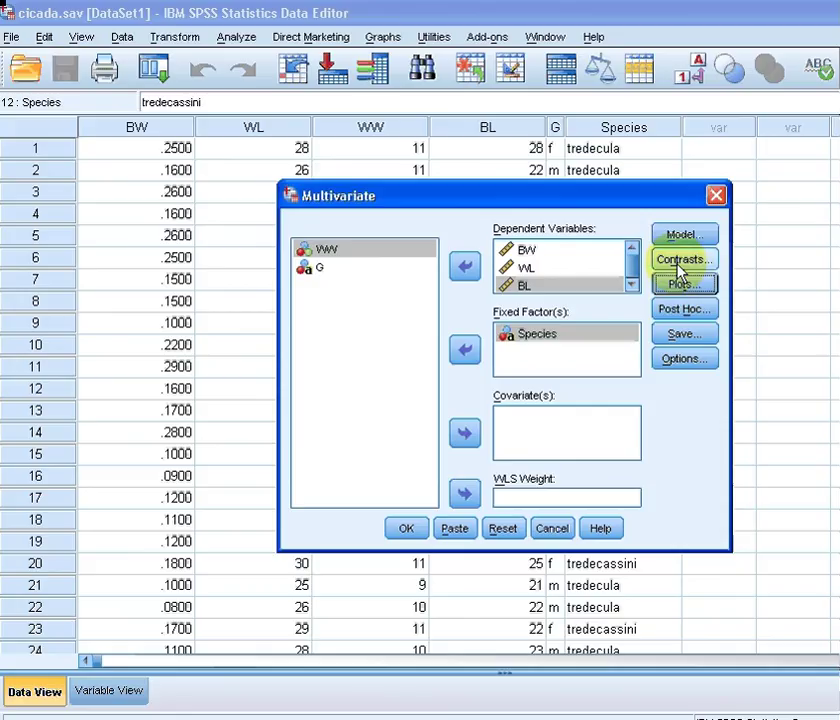
{"action": "left_click", "coordinate": [410, 528]}
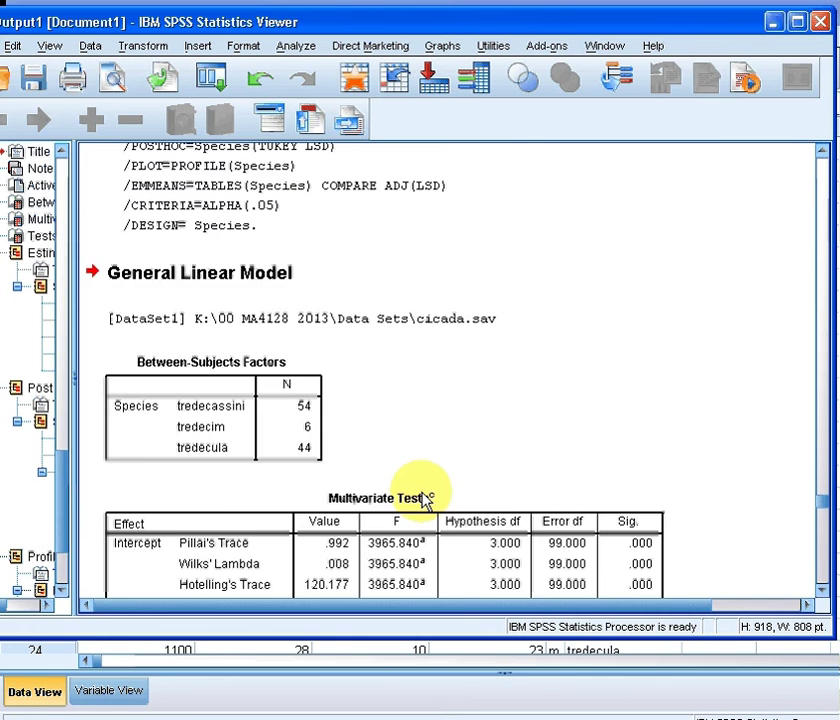
{"action": "scroll", "coordinate": [425, 500], "scroll_direction": "down", "scroll_amount": 3}
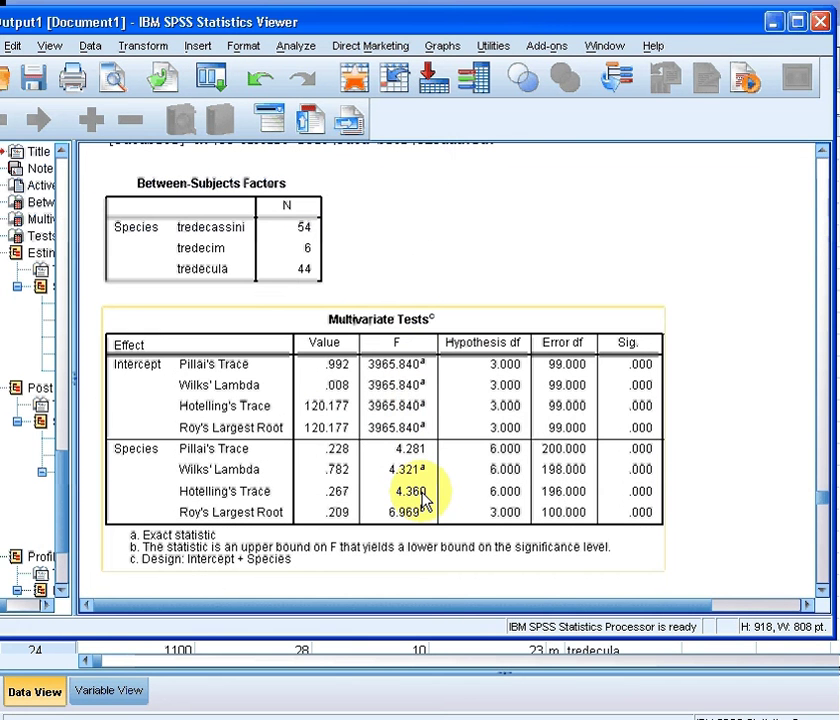
{"action": "scroll", "coordinate": [425, 500], "scroll_direction": "down", "scroll_amount": 3}
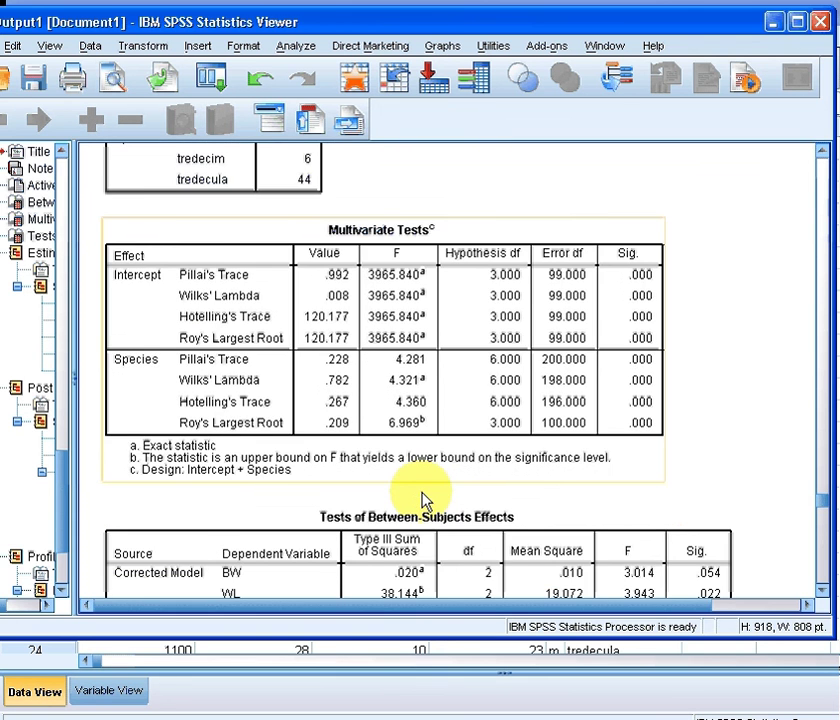
{"action": "scroll", "coordinate": [425, 500], "scroll_direction": "down", "scroll_amount": 20}
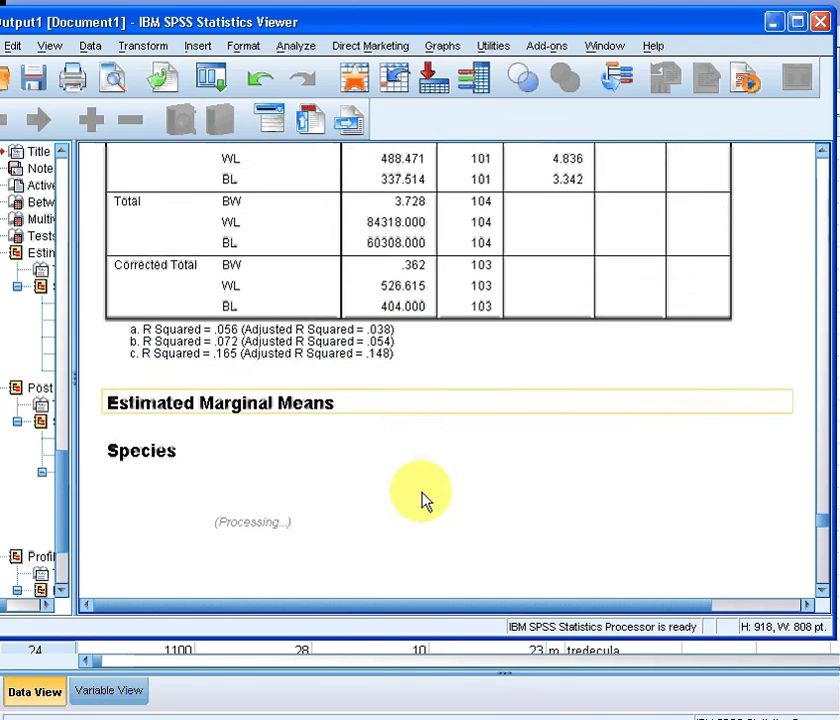
{"action": "scroll", "coordinate": [420, 497], "scroll_direction": "down", "scroll_amount": 6}
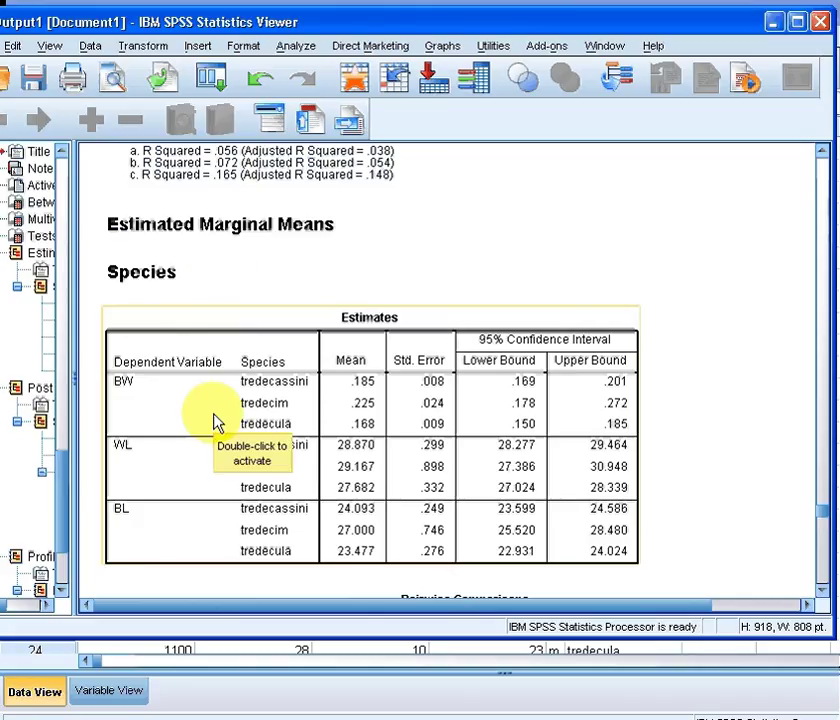
{"action": "scroll", "coordinate": [215, 422], "scroll_direction": "down", "scroll_amount": 3}
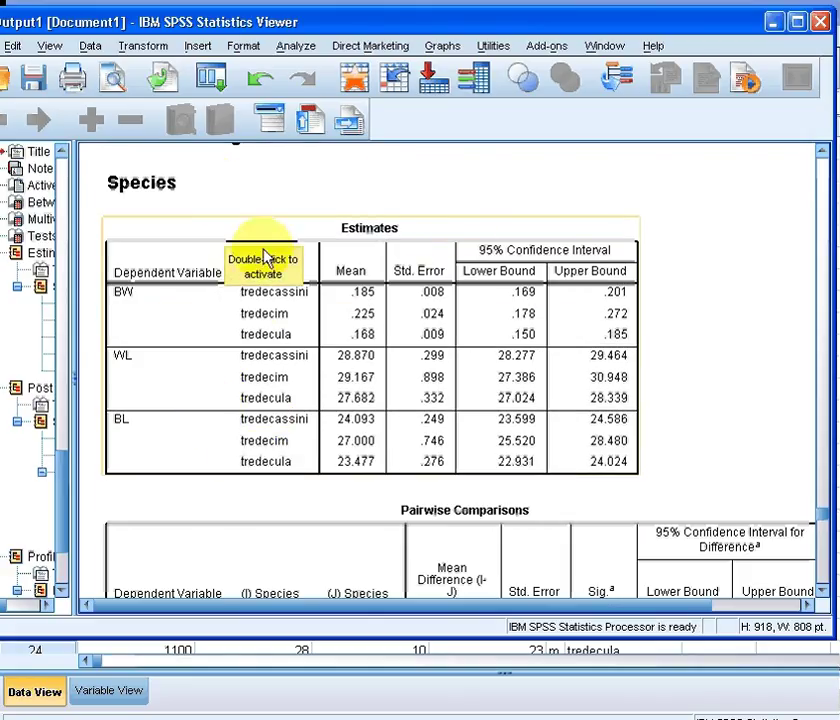
{"action": "scroll", "coordinate": [795, 508], "scroll_direction": "up", "scroll_amount": 6}
{"action": "scroll", "coordinate": [795, 512], "scroll_direction": "down", "scroll_amount": 3}
{"action": "scroll", "coordinate": [793, 510], "scroll_direction": "down", "scroll_amount": 3}
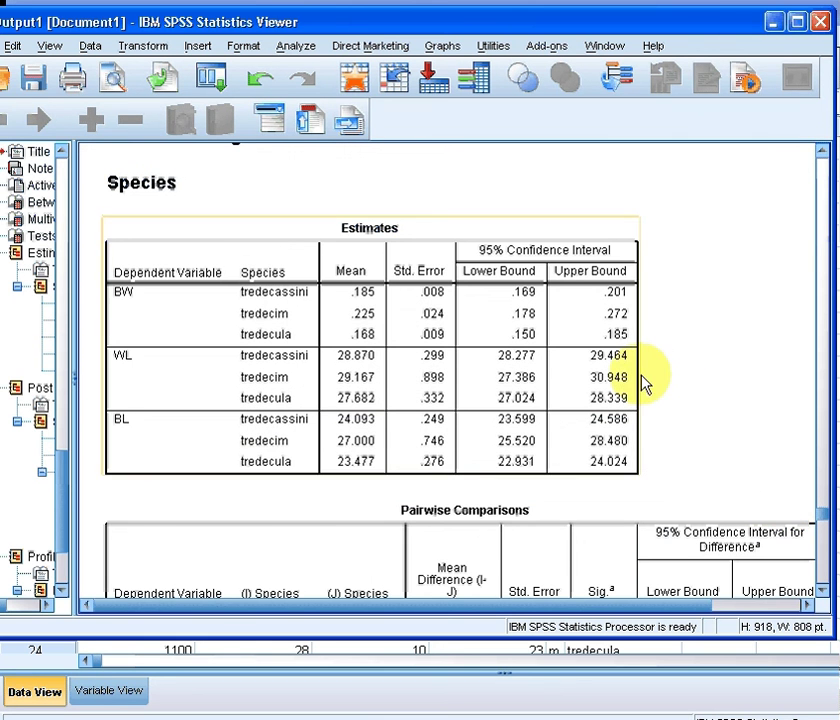
{"action": "scroll", "coordinate": [163, 388], "scroll_direction": "up", "scroll_amount": 3}
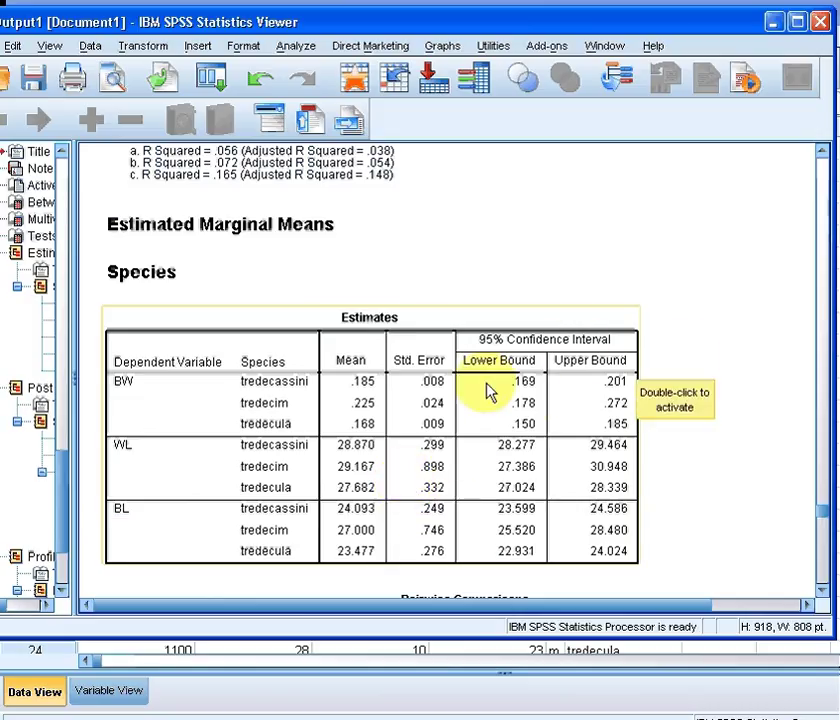
{"action": "scroll", "coordinate": [424, 425], "scroll_direction": "down", "scroll_amount": 3}
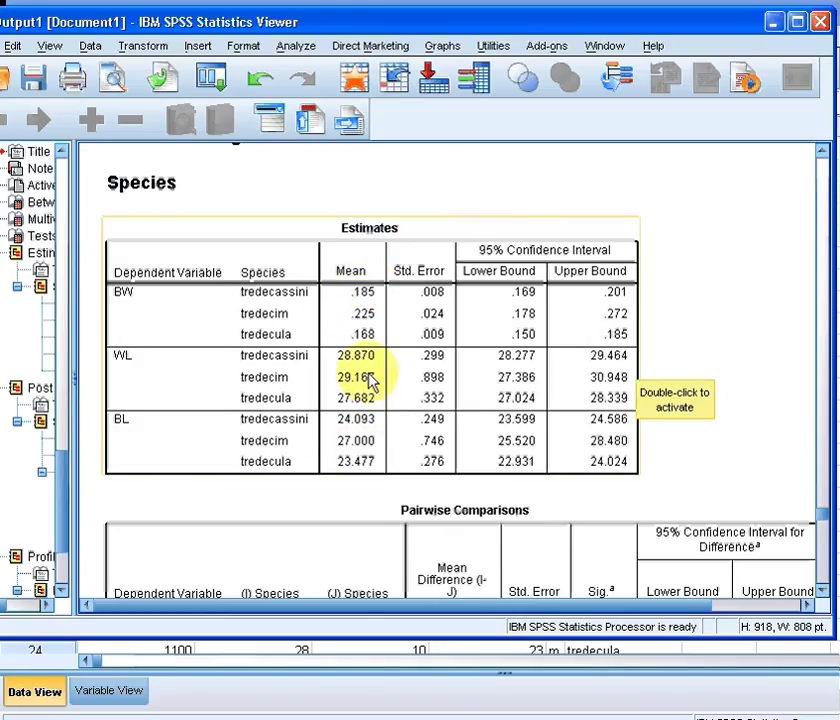
Scroll down to the BW profile plot and enlarge the Viewer so all three species labels show.
{"action": "scroll", "coordinate": [368, 378], "scroll_direction": "down", "scroll_amount": 6}
{"action": "scroll", "coordinate": [366, 378], "scroll_direction": "down", "scroll_amount": 20}
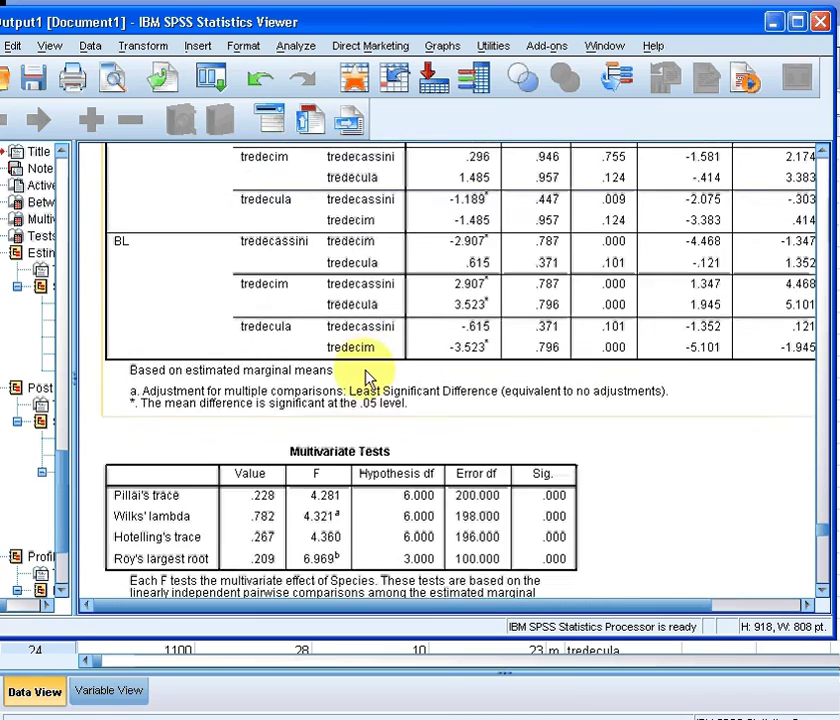
{"action": "scroll", "coordinate": [368, 378], "scroll_direction": "down", "scroll_amount": 20}
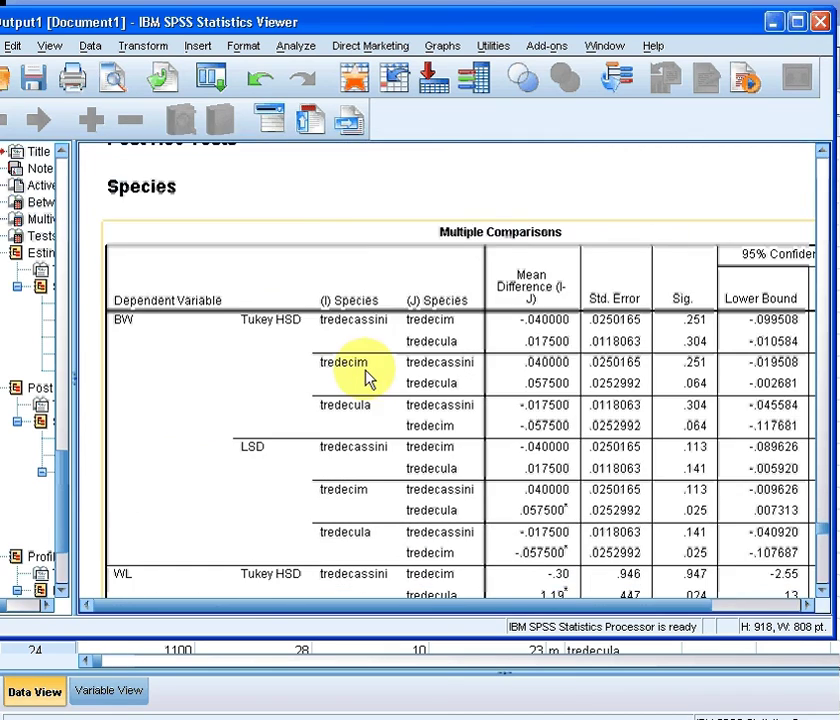
{"action": "scroll", "coordinate": [368, 378], "scroll_direction": "down", "scroll_amount": 20}
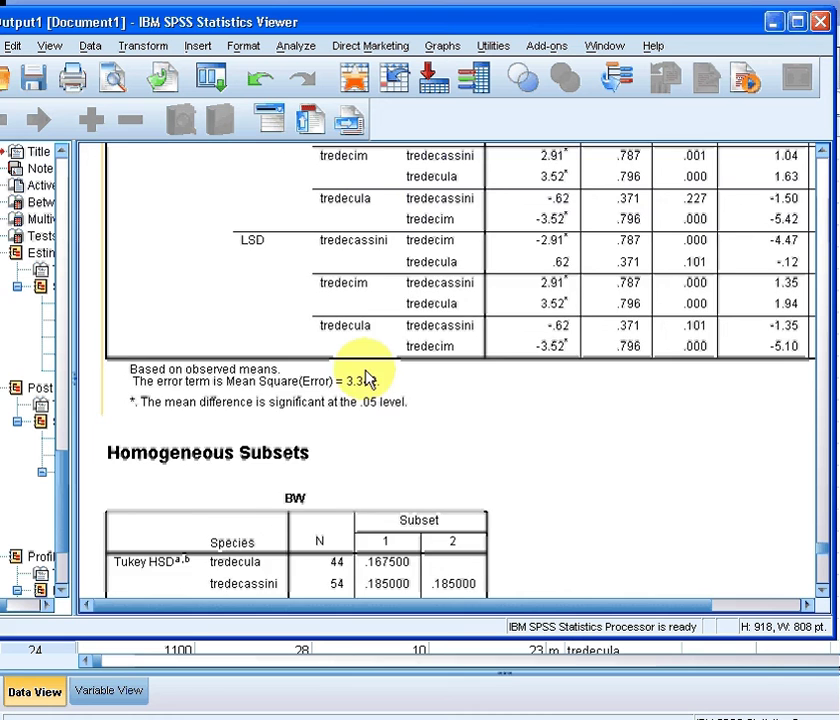
{"action": "scroll", "coordinate": [366, 378], "scroll_direction": "down", "scroll_amount": 20}
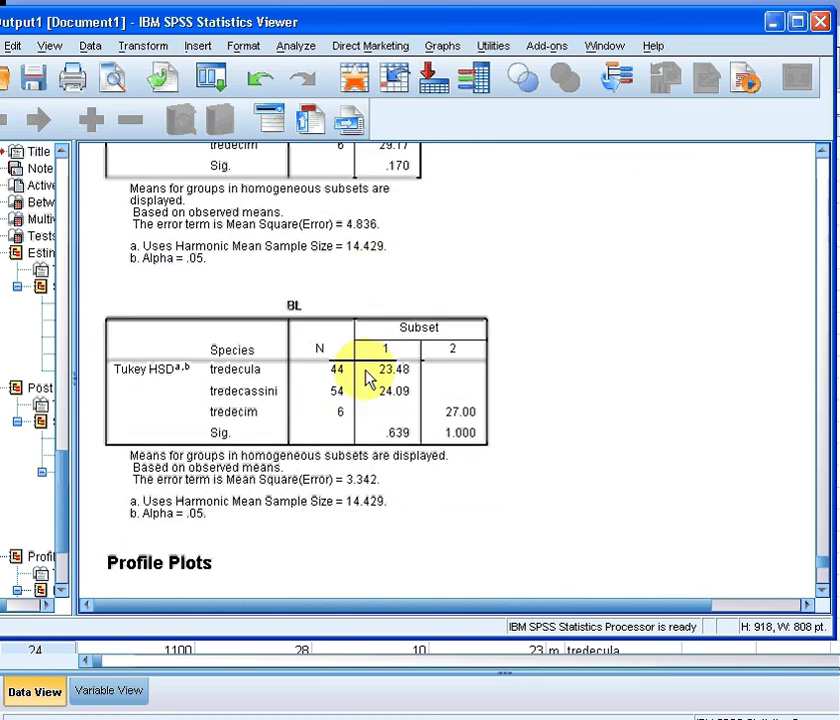
{"action": "scroll", "coordinate": [366, 378], "scroll_direction": "up", "scroll_amount": 2}
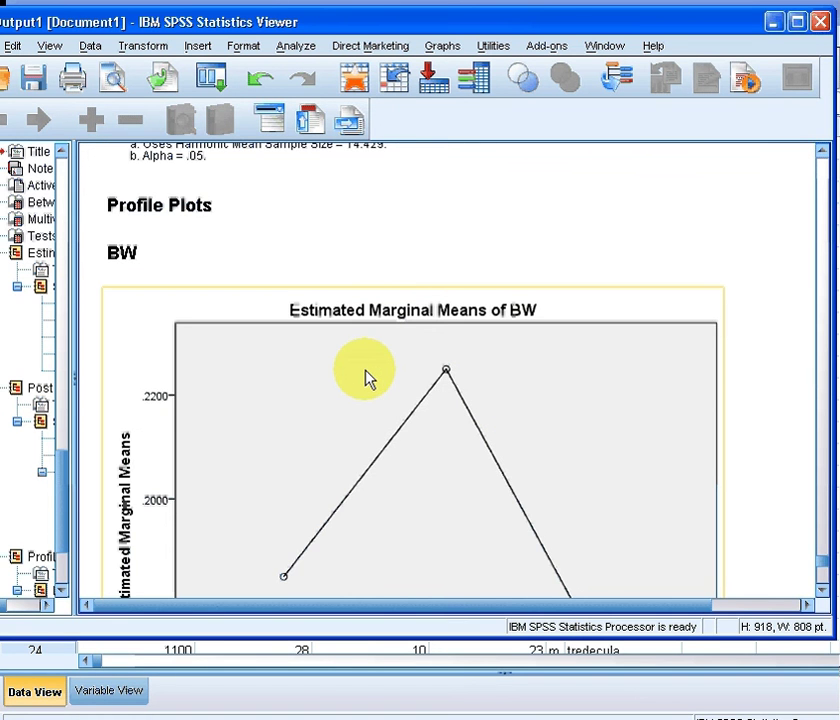
{"action": "scroll", "coordinate": [367, 377], "scroll_direction": "down", "scroll_amount": 2}
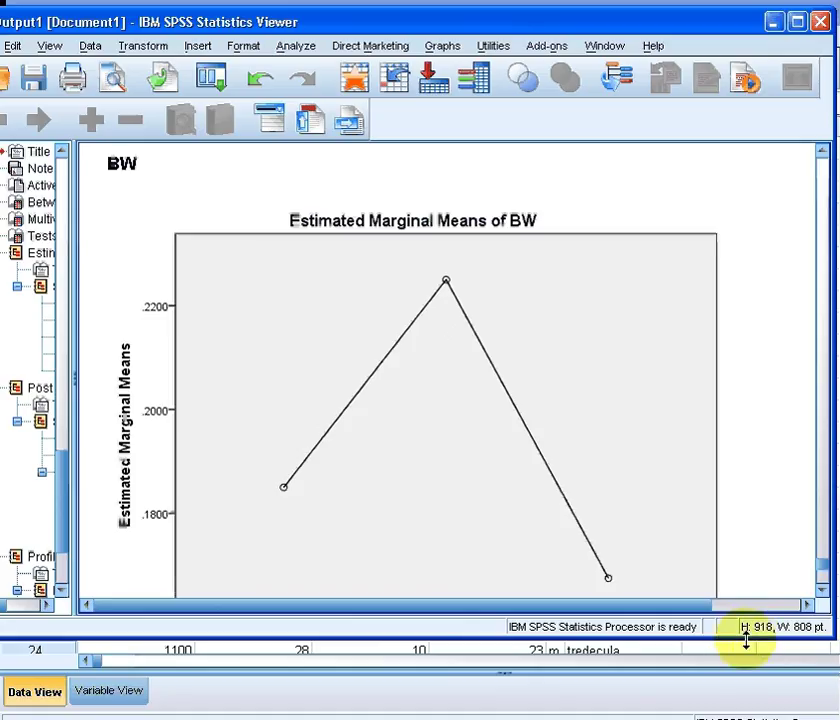
{"action": "left_click_drag", "start_coordinate": [745, 640], "coordinate": [724, 693]}
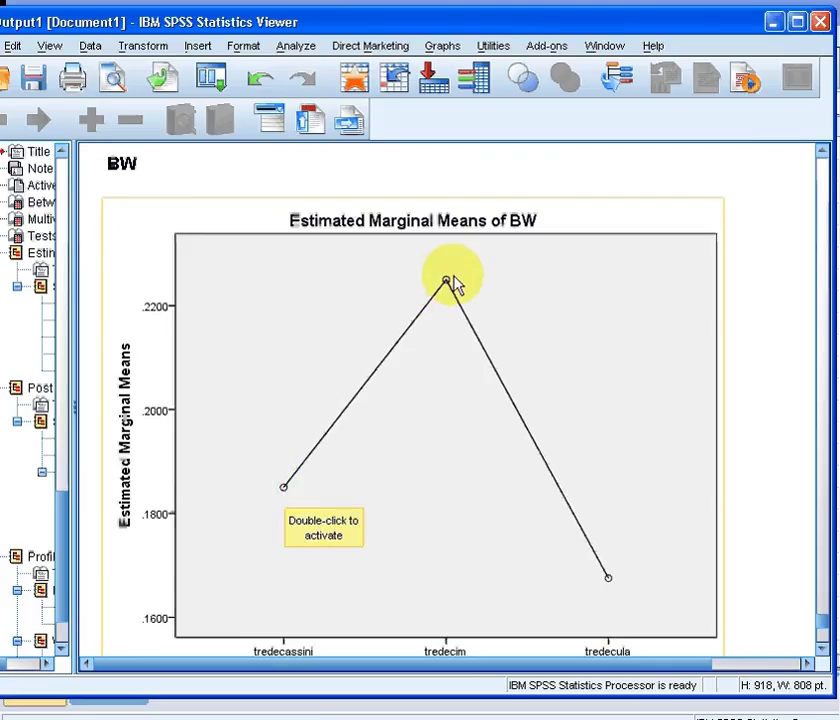
{"action": "scroll", "coordinate": [622, 609], "scroll_direction": "down", "scroll_amount": 3}
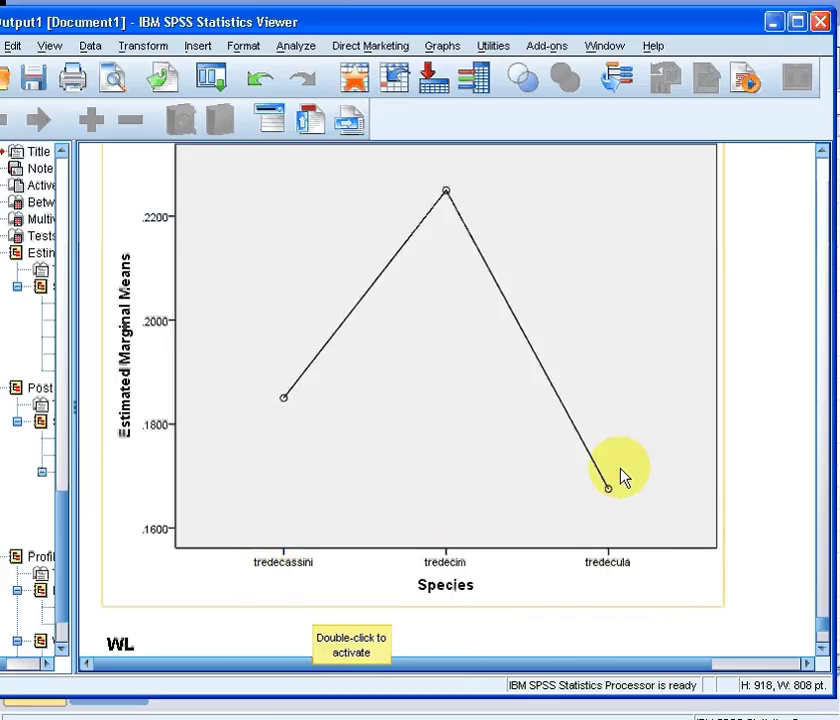
{"action": "scroll", "coordinate": [622, 477], "scroll_direction": "up", "scroll_amount": 3}
{"action": "scroll", "coordinate": [622, 477], "scroll_direction": "down", "scroll_amount": 3}
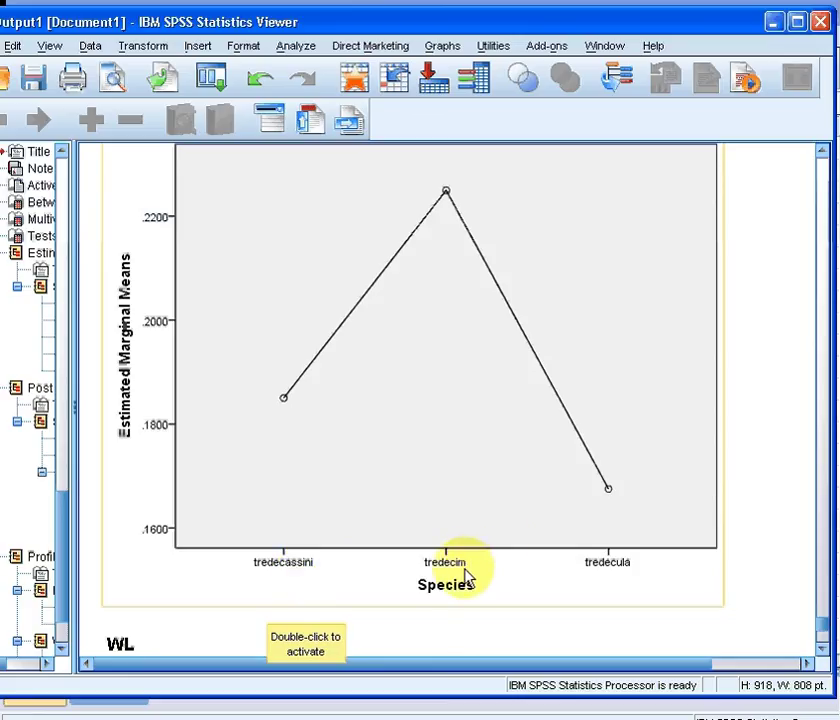
{"action": "scroll", "coordinate": [499, 538], "scroll_direction": "up", "scroll_amount": 3}
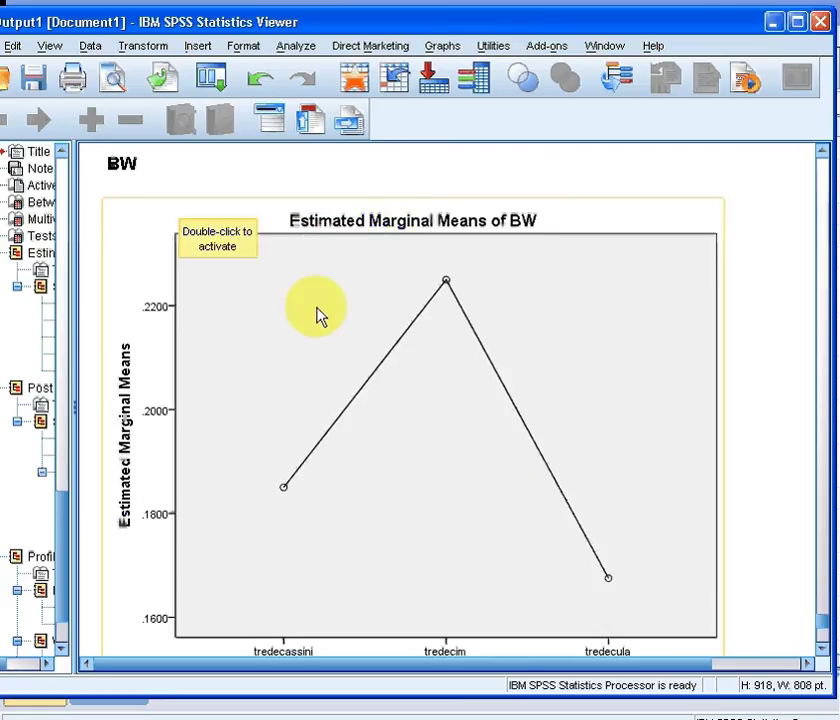
Scroll down to the Estimated Marginal Means of WL profile plot.
{"action": "scroll", "coordinate": [318, 315], "scroll_direction": "down", "scroll_amount": 10}
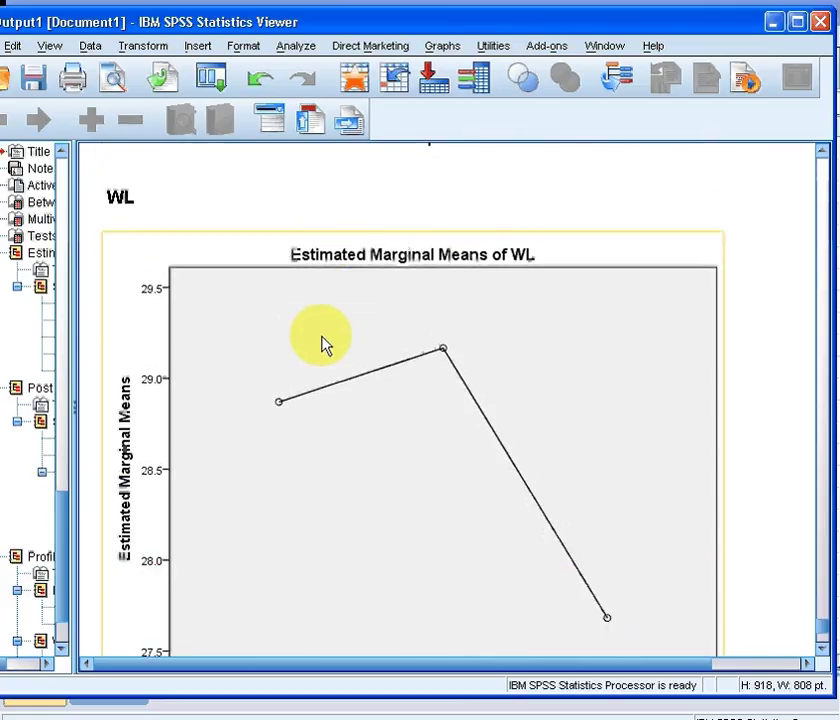
{"action": "scroll", "coordinate": [323, 344], "scroll_direction": "down", "scroll_amount": 2}
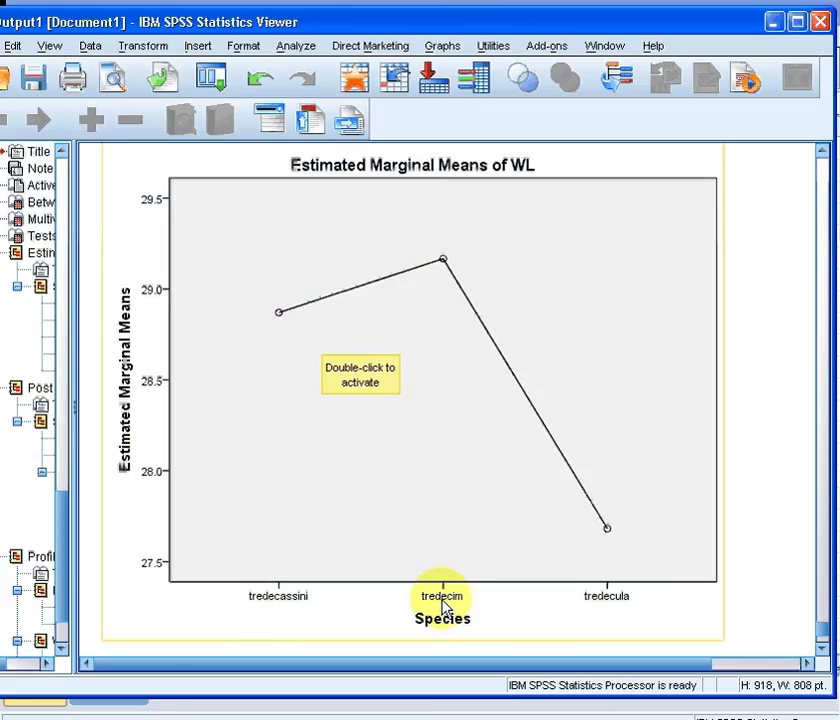
{"action": "scroll", "coordinate": [484, 268], "scroll_direction": "up", "scroll_amount": 2}
{"action": "scroll", "coordinate": [484, 262], "scroll_direction": "down", "scroll_amount": 2}
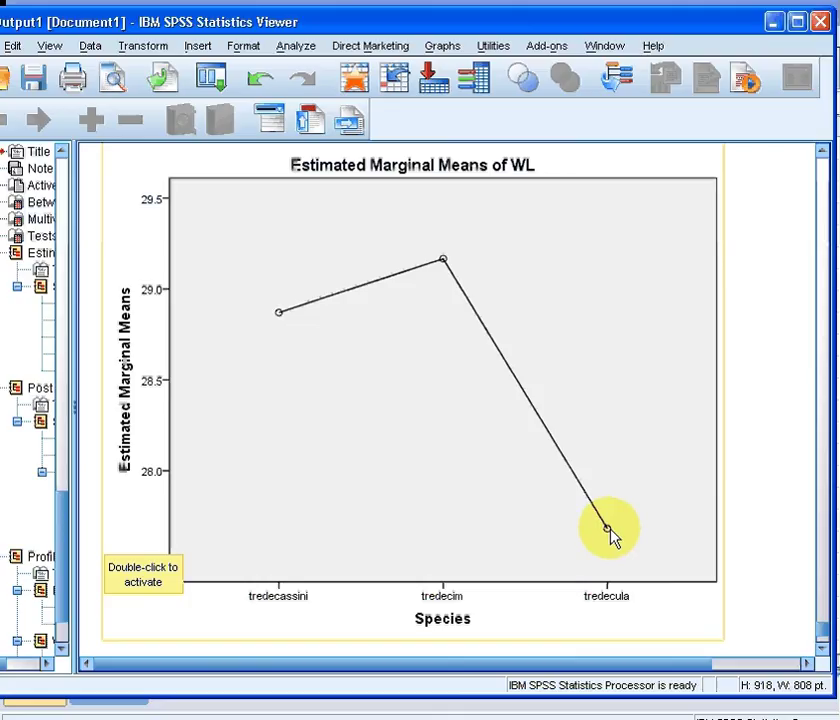
Scroll further down to the Estimated Marginal Means of BL profile plot.
{"action": "scroll", "coordinate": [612, 537], "scroll_direction": "down", "scroll_amount": 10}
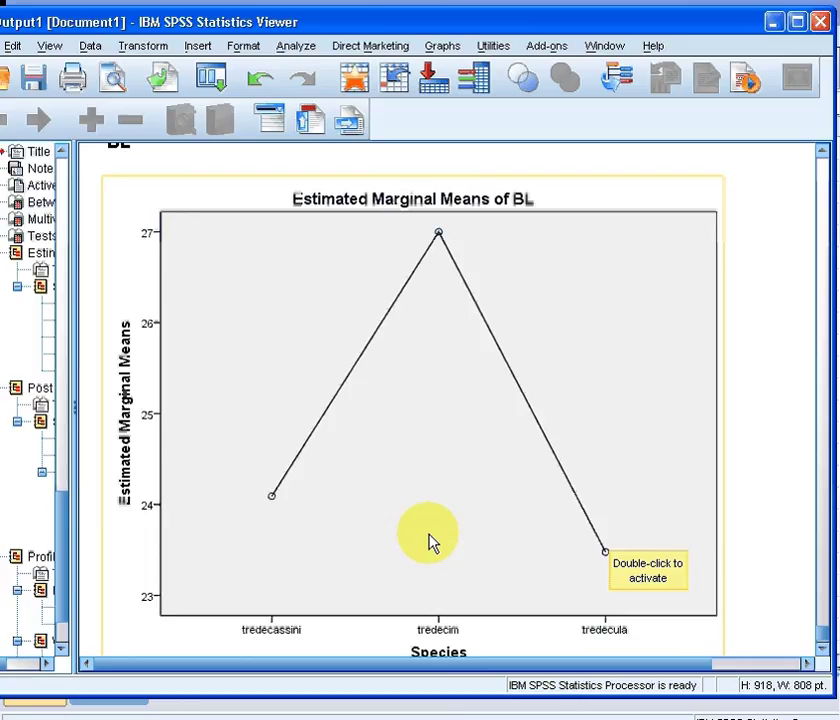
{"action": "scroll", "coordinate": [429, 541], "scroll_direction": "down", "scroll_amount": 1}
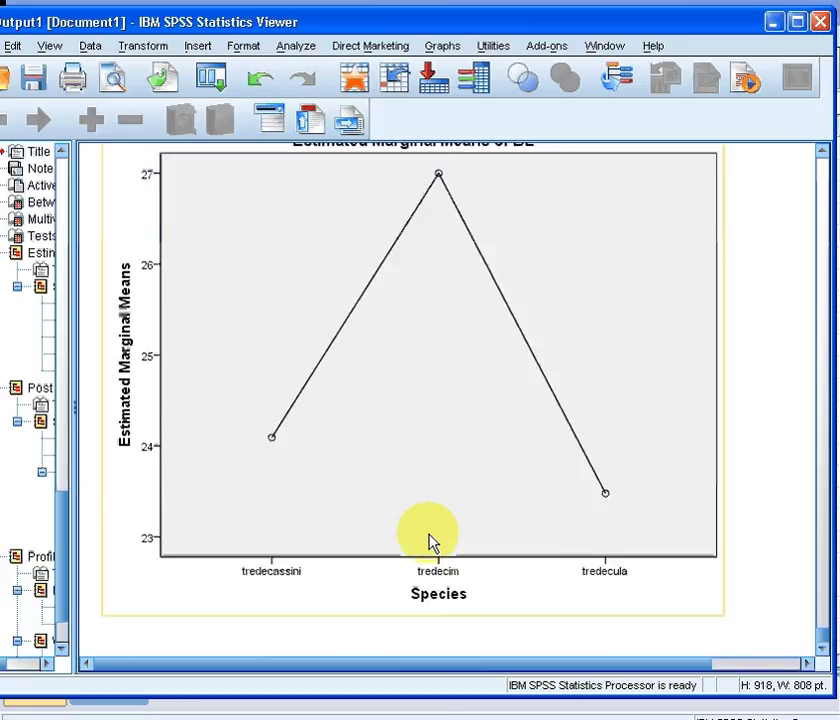